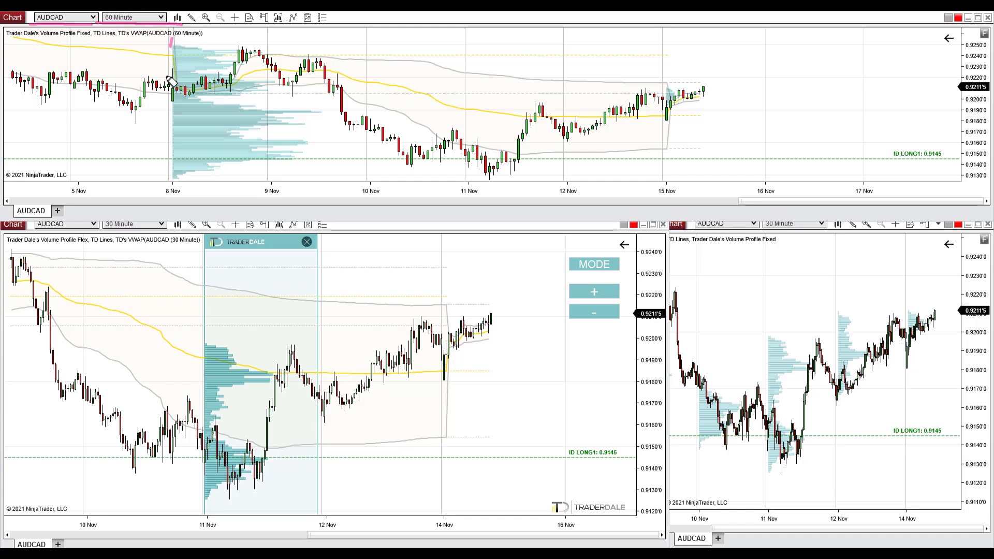
mouse_move(171, 47)
left_mouse_down()
mouse_move(164, 207)
mouse_move(342, 39)
mouse_move(655, 52)
mouse_move(678, 151)
mouse_move(514, 197)
mouse_move(157, 192)
left_mouse_up()
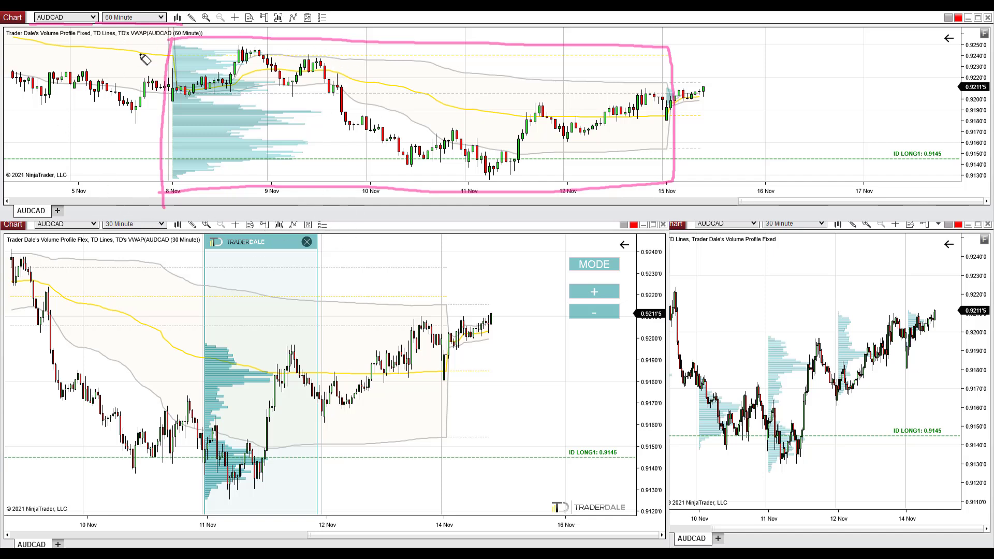
mouse_move(9, 235)
left_mouse_down()
mouse_move(414, 237)
mouse_move(621, 513)
mouse_move(44, 494)
mouse_move(24, 240)
left_mouse_up()
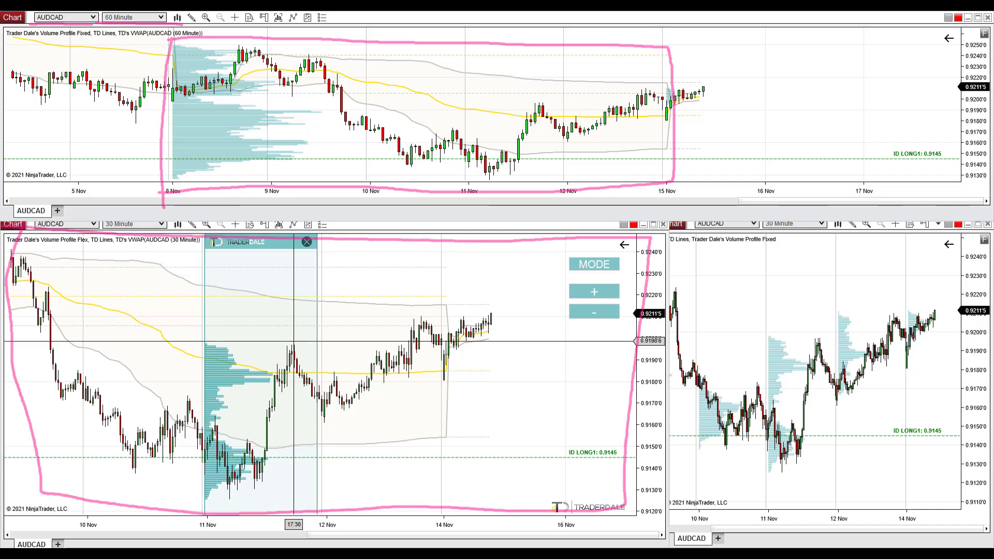
left_click_drag(266, 250, 399, 270)
left_click_drag(333, 283, 276, 380)
left_click(794, 410)
left_click_drag(794, 411, 785, 411)
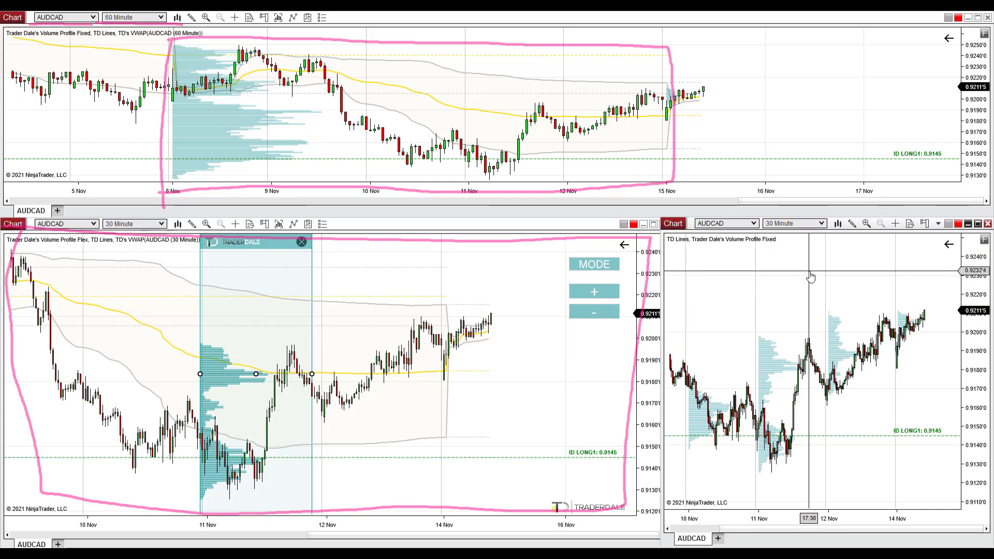
left_click_drag(771, 233, 835, 232)
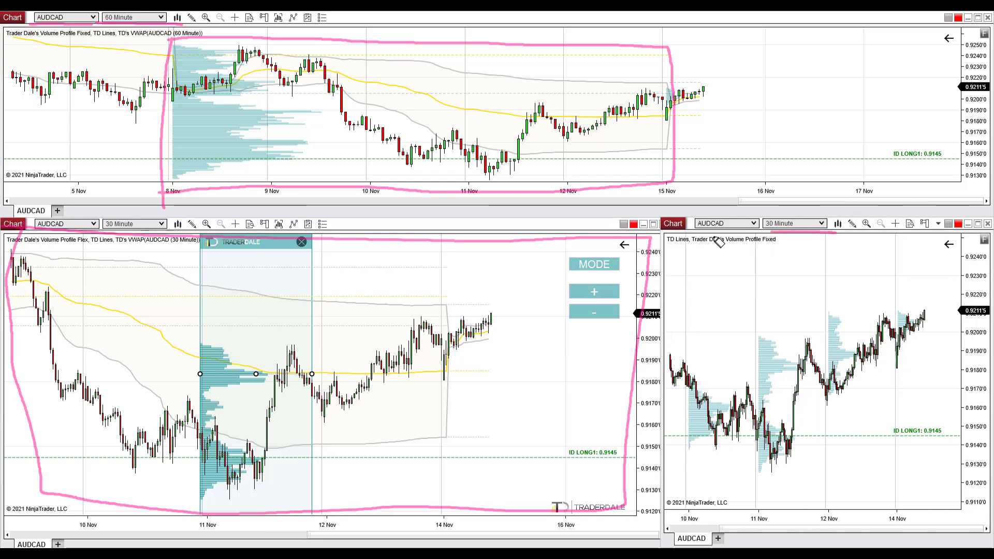
mouse_move(678, 228)
left_mouse_down()
mouse_move(973, 252)
mouse_move(952, 523)
mouse_move(662, 451)
mouse_move(685, 235)
left_mouse_up()
mouse_move(688, 368)
left_mouse_down()
mouse_move(693, 453)
mouse_move(767, 453)
mouse_move(755, 383)
mouse_move(686, 372)
left_mouse_up()
mouse_move(764, 381)
left_mouse_down()
mouse_move(830, 327)
mouse_move(832, 475)
mouse_move(761, 463)
left_mouse_up()
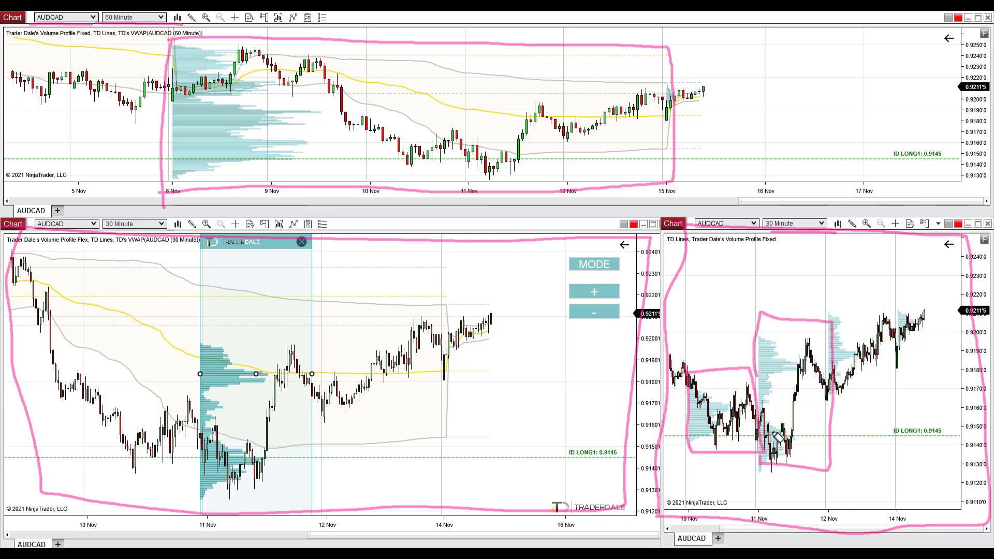
mouse_move(823, 316)
left_mouse_down()
mouse_move(886, 310)
mouse_move(907, 410)
mouse_move(814, 412)
mouse_move(817, 396)
left_mouse_up()
key("Escape")
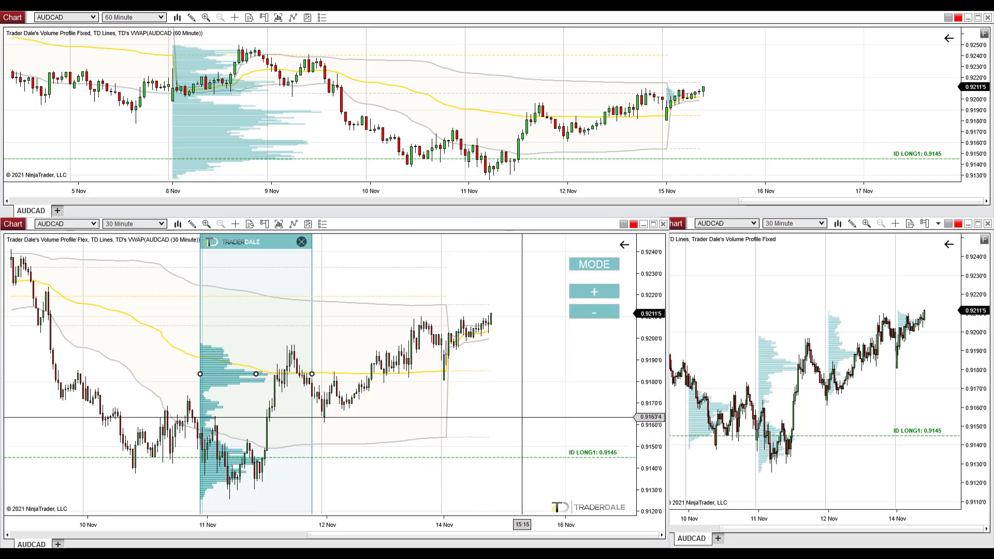
- Box the 11 Nov lows on the 30-minute chart and draw the drop-and-rebound path on the 60-minute chart
left_click(605, 386)
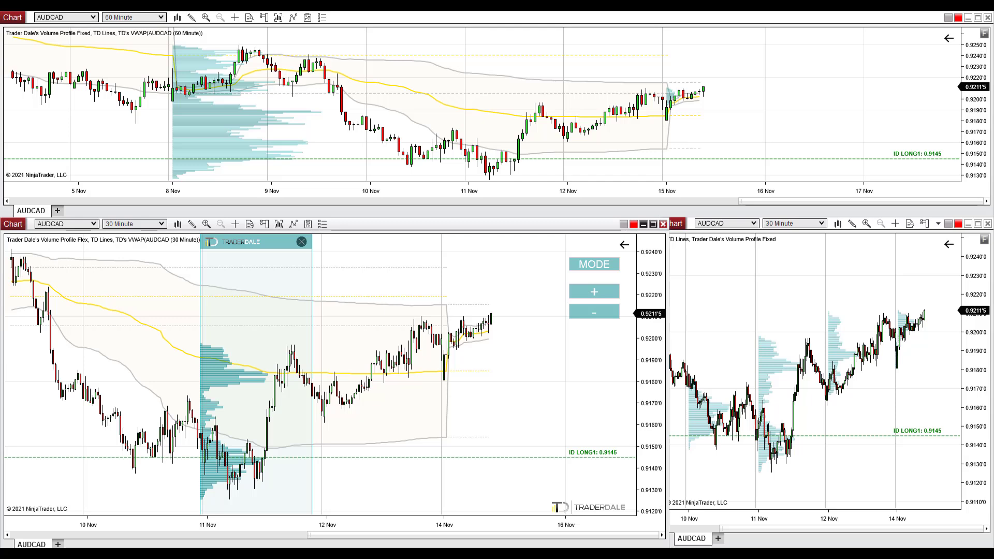
mouse_move(195, 445)
left_mouse_down()
mouse_move(277, 454)
mouse_move(278, 494)
mouse_move(194, 492)
mouse_move(189, 448)
left_mouse_up()
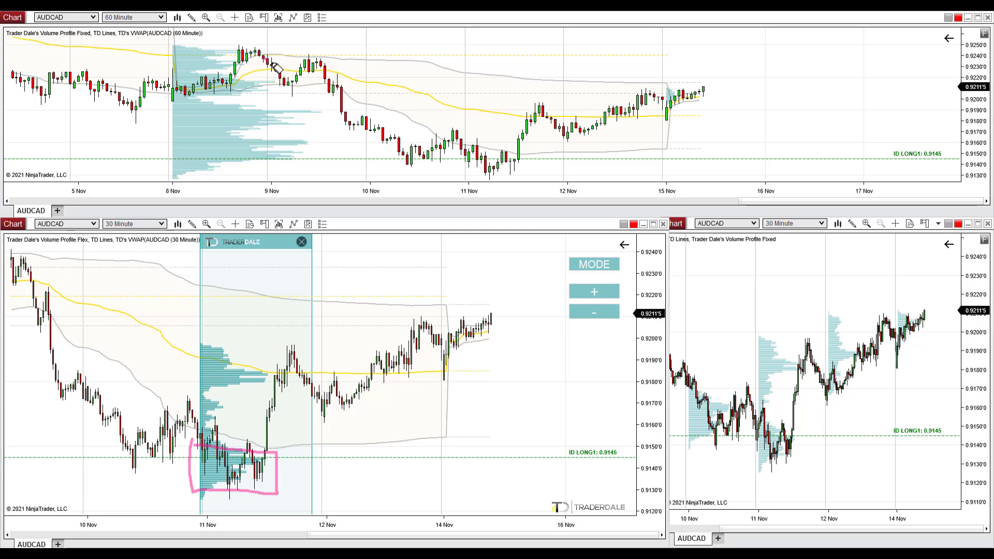
left_click_drag(264, 59, 513, 165)
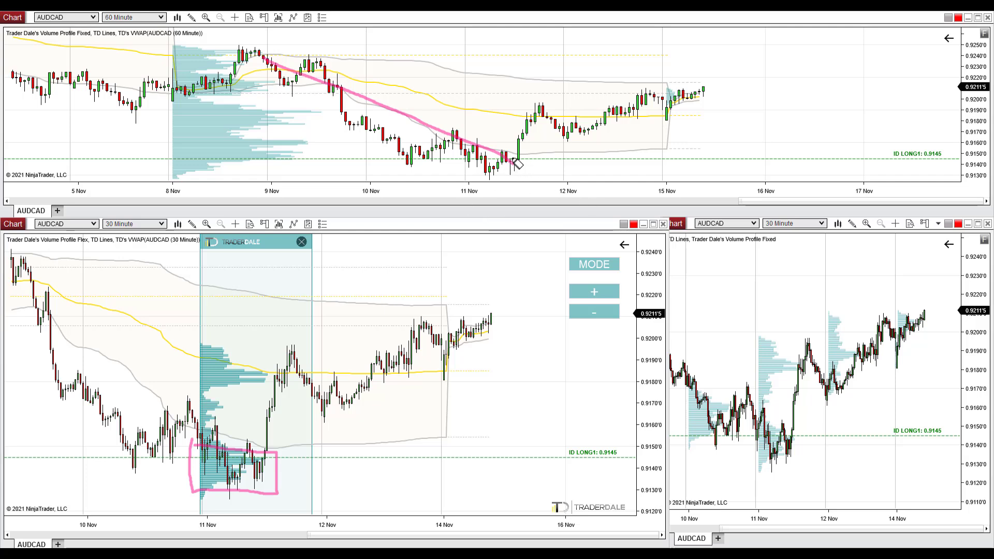
mouse_move(514, 165)
left_mouse_down()
mouse_move(552, 136)
mouse_move(708, 76)
mouse_move(711, 98)
left_mouse_up()
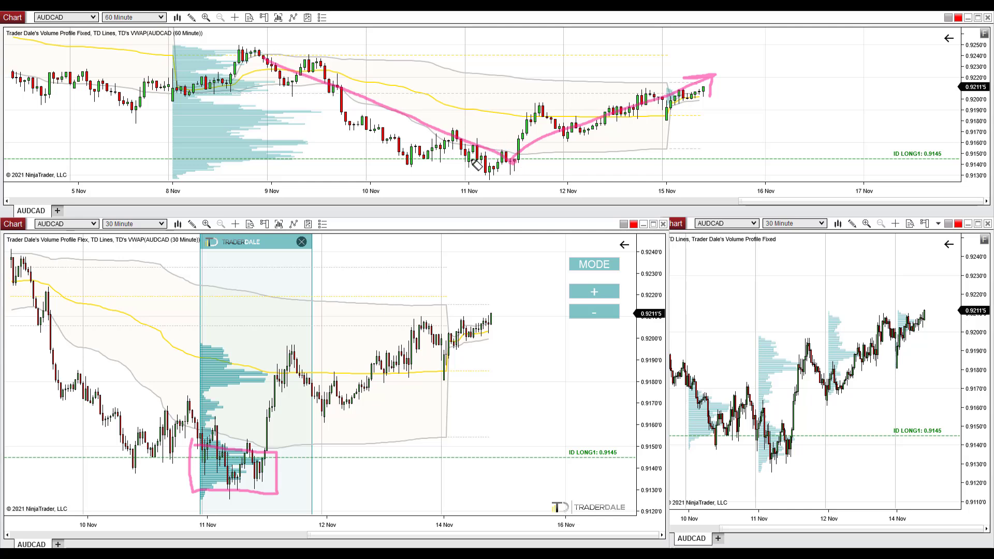
- Circle the 11 Nov lows on the 30-minute chart and draw an upward arrow from them
mouse_move(222, 446)
left_mouse_down()
mouse_move(189, 462)
mouse_move(195, 487)
mouse_move(290, 488)
mouse_move(270, 451)
mouse_move(211, 451)
left_mouse_up()
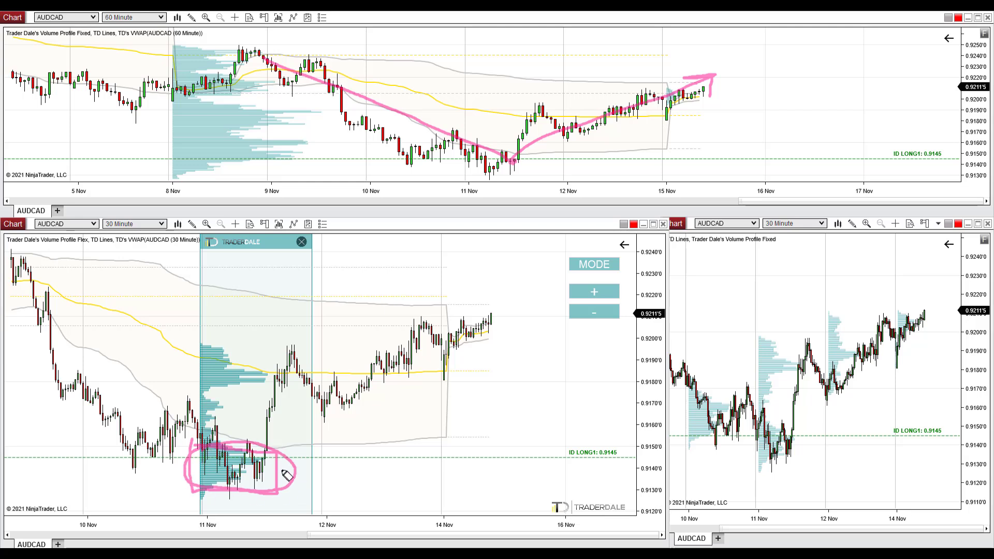
mouse_move(267, 449)
left_mouse_down()
mouse_move(339, 337)
mouse_move(419, 255)
left_mouse_up()
left_click_drag(412, 256, 410, 292)
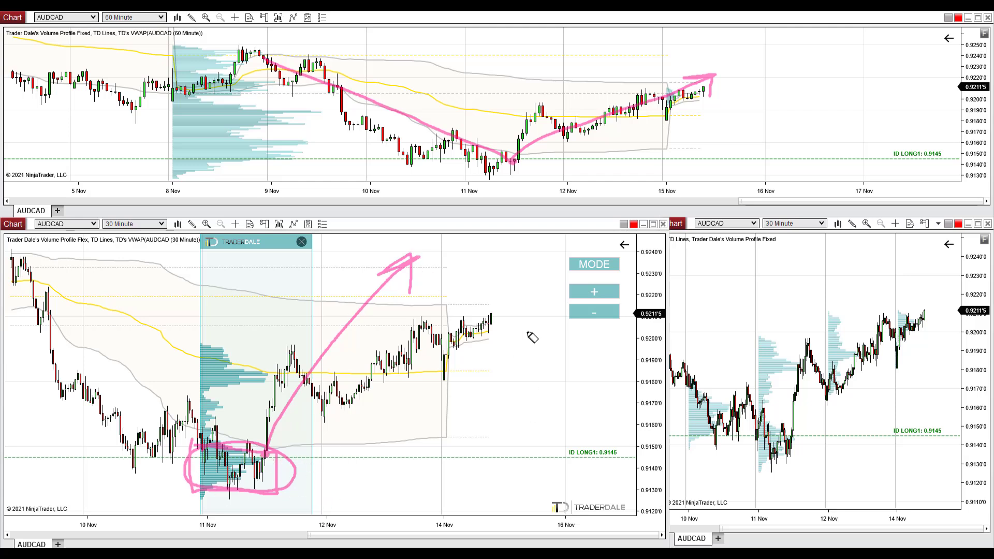
- On the 30-minute chart, sketch a drop to ID LONG1, sideways action along it, and a rising arrow
mouse_move(487, 319)
left_mouse_down()
mouse_move(539, 414)
mouse_move(550, 459)
left_mouse_up()
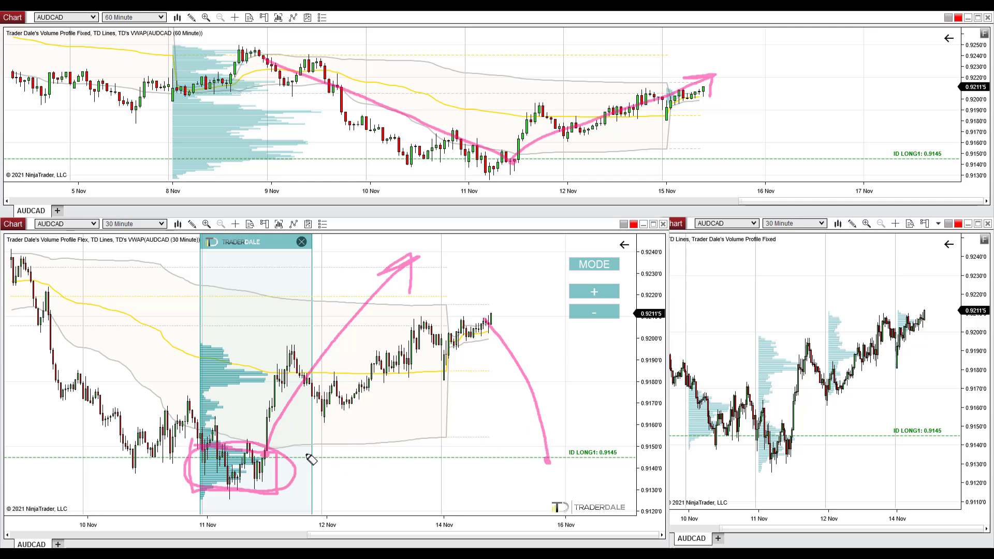
mouse_move(307, 456)
left_mouse_down()
mouse_move(545, 464)
mouse_move(573, 483)
mouse_move(546, 461)
mouse_move(613, 384)
left_mouse_up()
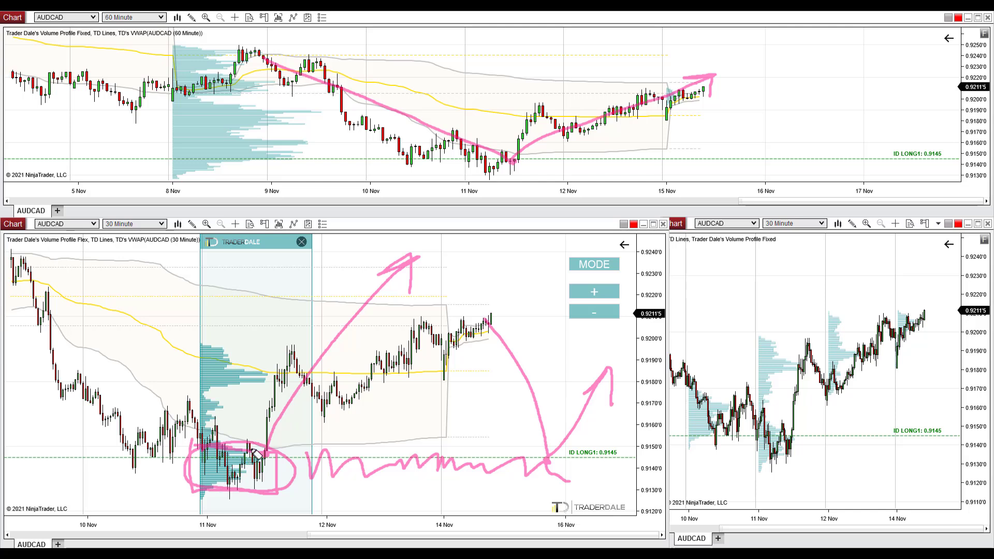
mouse_move(257, 454)
left_mouse_down()
mouse_move(194, 458)
mouse_move(202, 487)
mouse_move(299, 495)
mouse_move(274, 456)
left_mouse_up()
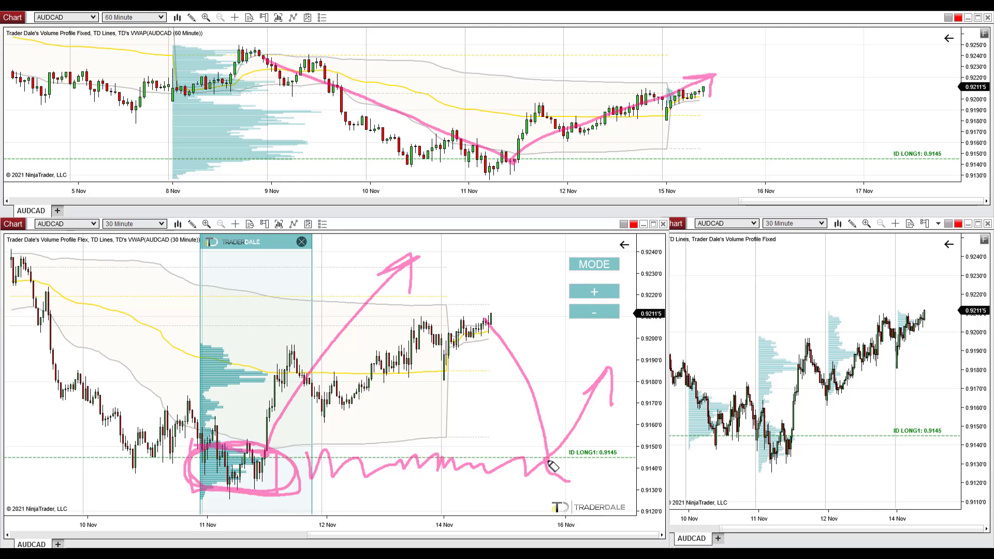
mouse_move(607, 371)
left_mouse_down()
mouse_move(579, 390)
mouse_move(603, 377)
mouse_move(613, 406)
left_mouse_up()
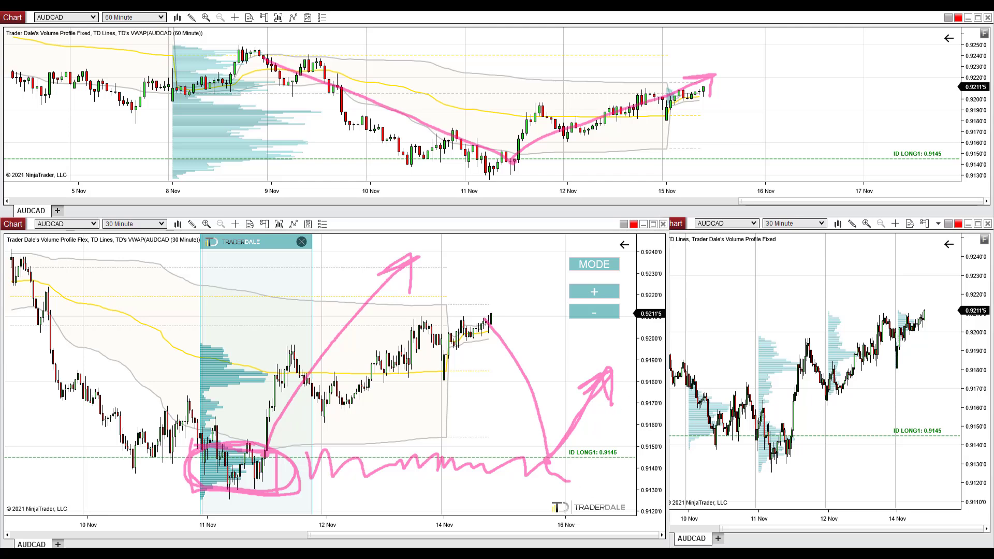
- Clear the pen drawings, briefly underline ID LONG1, erase it, and select the top 60-minute chart
key("e")
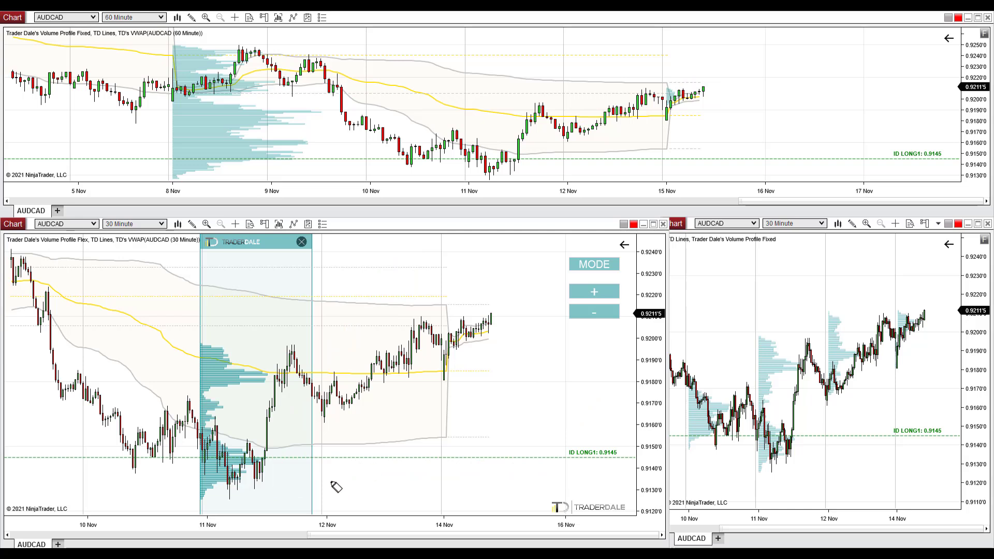
mouse_move(265, 458)
left_mouse_down()
mouse_move(631, 460)
mouse_move(600, 441)
mouse_move(629, 457)
mouse_move(624, 439)
left_mouse_up()
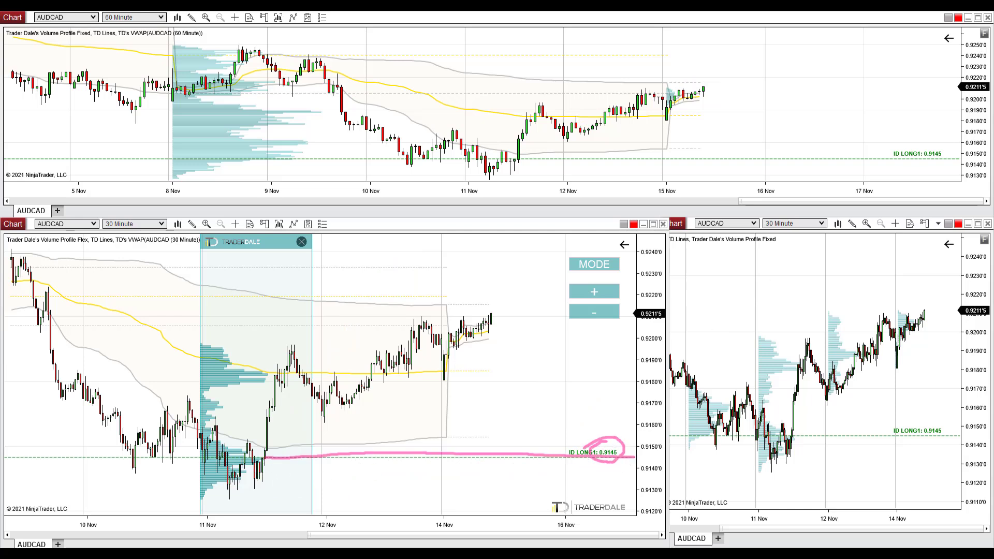
key("e")
left_click(788, 135)
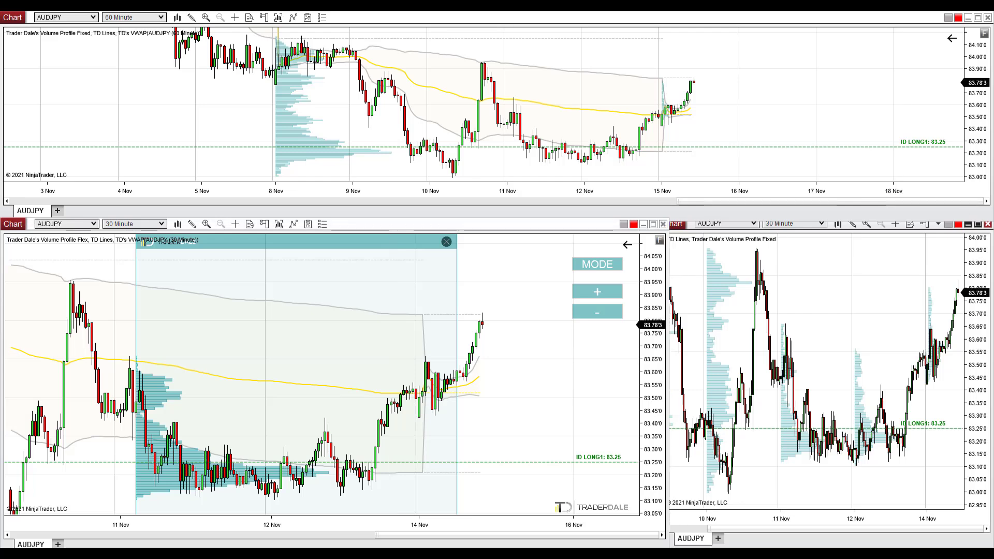
- On the 60-minute chart, mark the 8 Nov profile range and circle the candles near 83.25 with an upward arrow
mouse_move(271, 30)
left_mouse_down()
mouse_move(271, 110)
mouse_move(282, 115)
mouse_move(273, 32)
mouse_move(655, 40)
mouse_move(663, 170)
mouse_move(556, 184)
mouse_move(277, 188)
mouse_move(271, 175)
left_mouse_up()
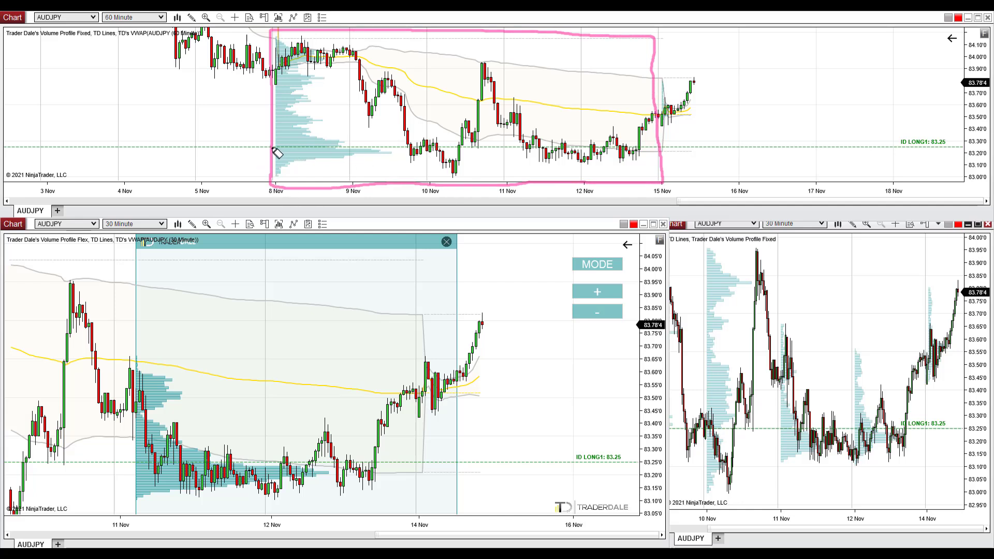
mouse_move(271, 147)
left_mouse_down()
mouse_move(400, 153)
mouse_move(380, 164)
mouse_move(287, 163)
mouse_move(274, 149)
left_mouse_up()
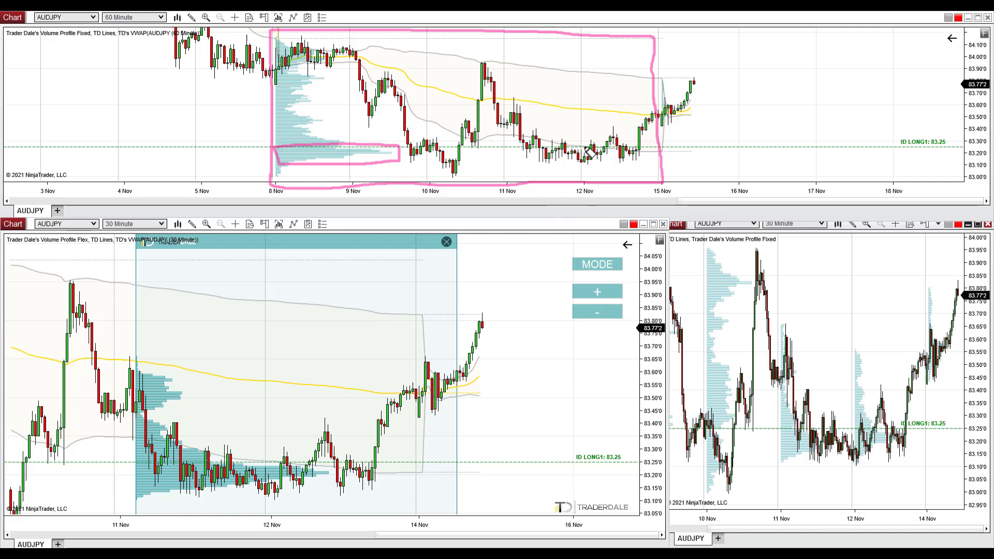
mouse_move(589, 152)
left_mouse_down()
mouse_move(541, 142)
mouse_move(524, 160)
mouse_move(608, 162)
mouse_move(630, 145)
mouse_move(574, 138)
left_mouse_up()
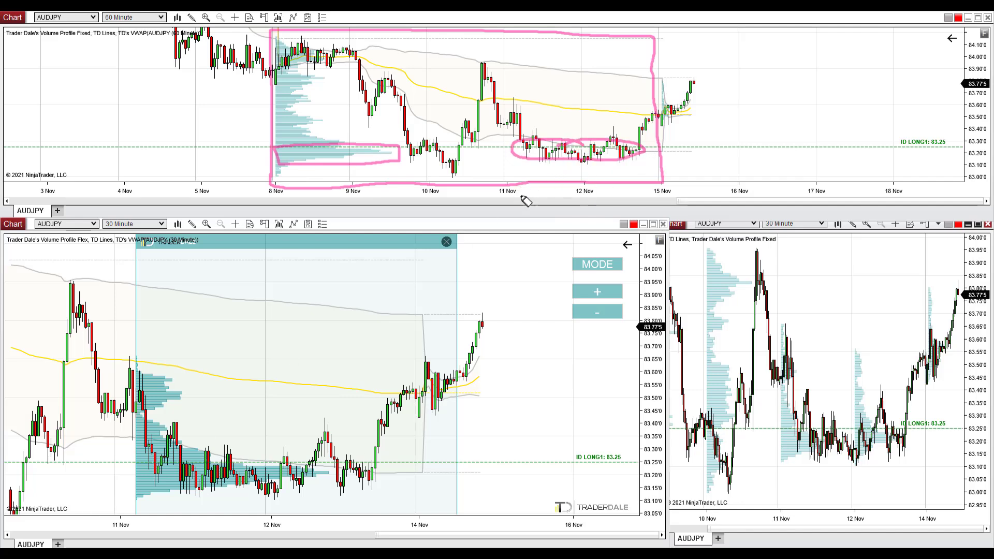
mouse_move(533, 165)
left_mouse_down()
mouse_move(265, 479)
mouse_move(264, 459)
mouse_move(144, 487)
mouse_move(321, 443)
left_mouse_up()
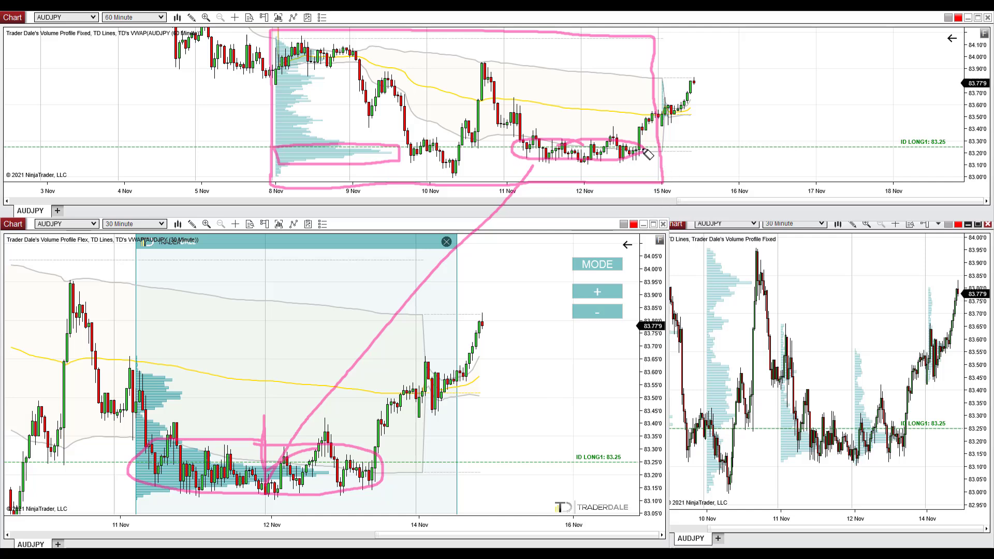
mouse_move(643, 151)
left_mouse_down()
mouse_move(750, 81)
mouse_move(747, 97)
left_mouse_up()
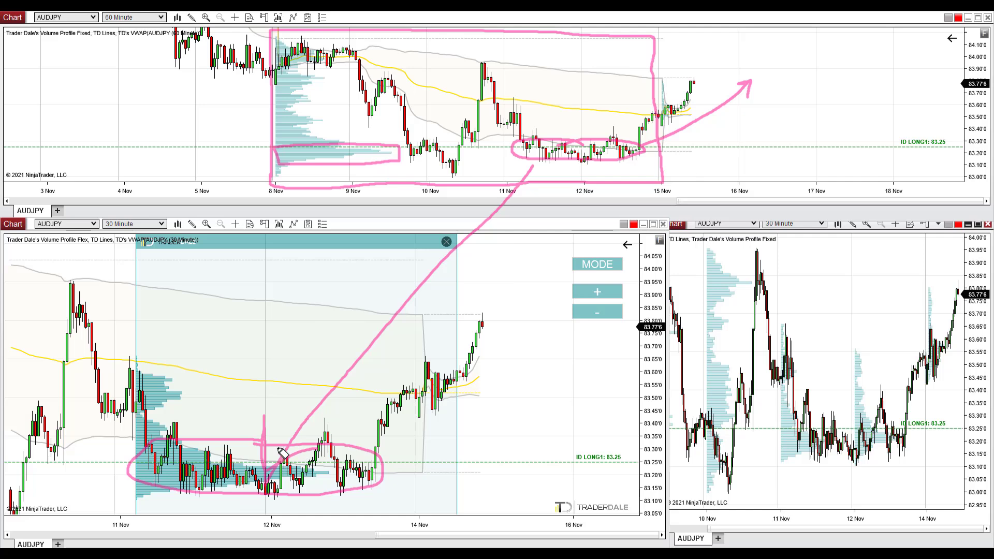
- On the 30-minute chart, draw the consolidation, rise, pullback and bounce off ID LONG1, and circle its 83.25 label
mouse_move(251, 446)
left_mouse_down()
mouse_move(158, 459)
mouse_move(139, 478)
mouse_move(213, 495)
mouse_move(289, 496)
mouse_move(382, 472)
mouse_move(257, 450)
mouse_move(173, 453)
mouse_move(138, 470)
mouse_move(210, 495)
mouse_move(335, 496)
mouse_move(353, 460)
mouse_move(160, 467)
left_mouse_up()
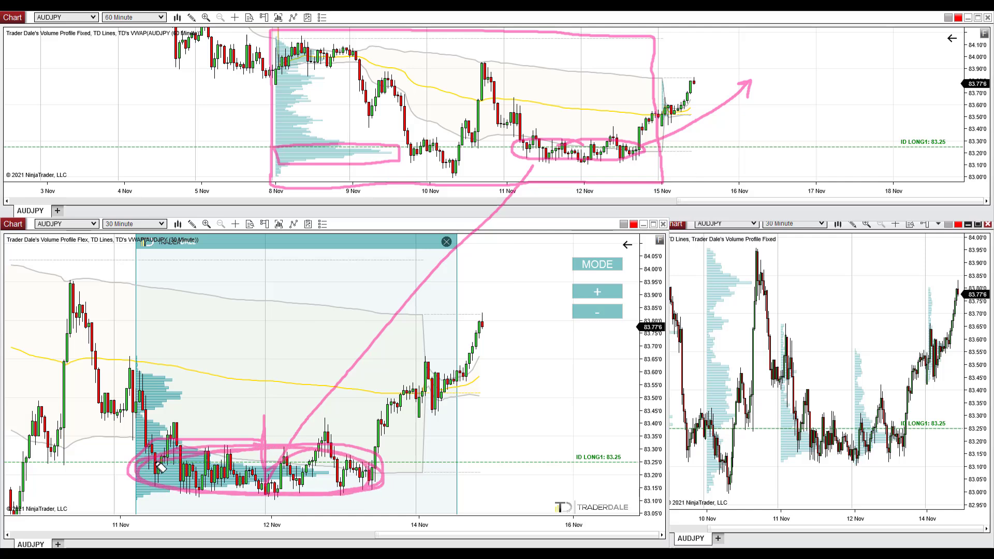
mouse_move(374, 469)
left_mouse_down()
mouse_move(491, 384)
mouse_move(547, 298)
mouse_move(523, 305)
mouse_move(549, 321)
left_mouse_up()
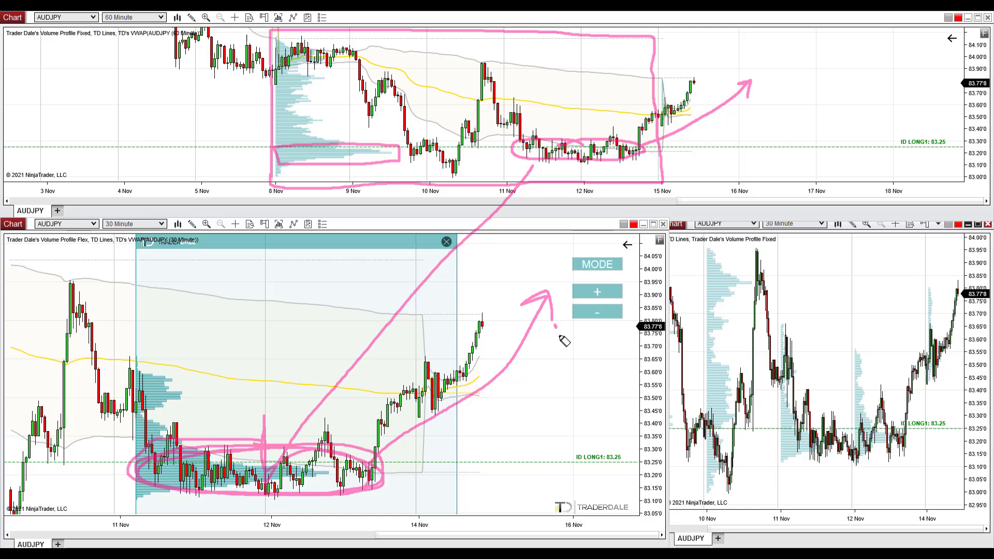
left_click_drag(564, 340, 571, 461)
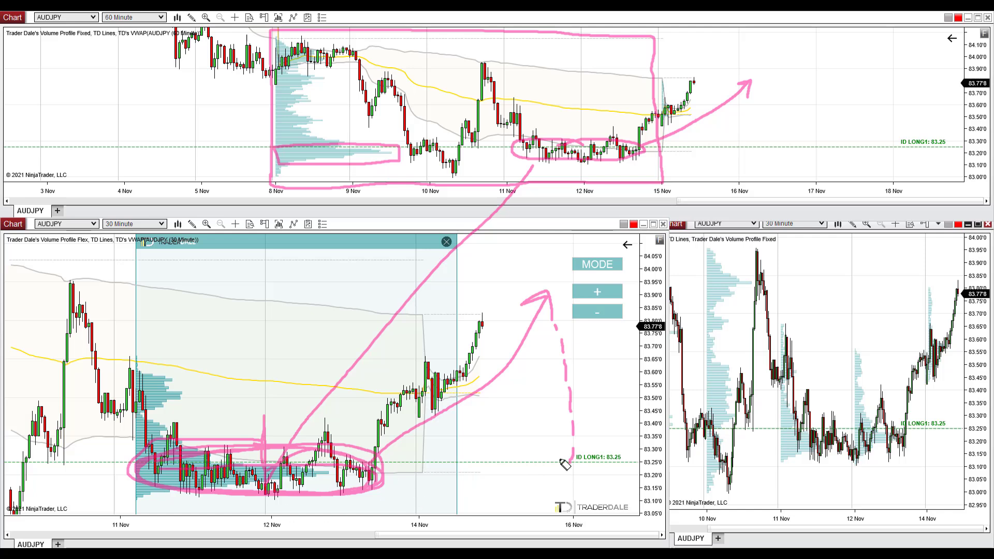
mouse_move(571, 462)
left_mouse_down()
mouse_move(610, 387)
mouse_move(625, 405)
left_mouse_up()
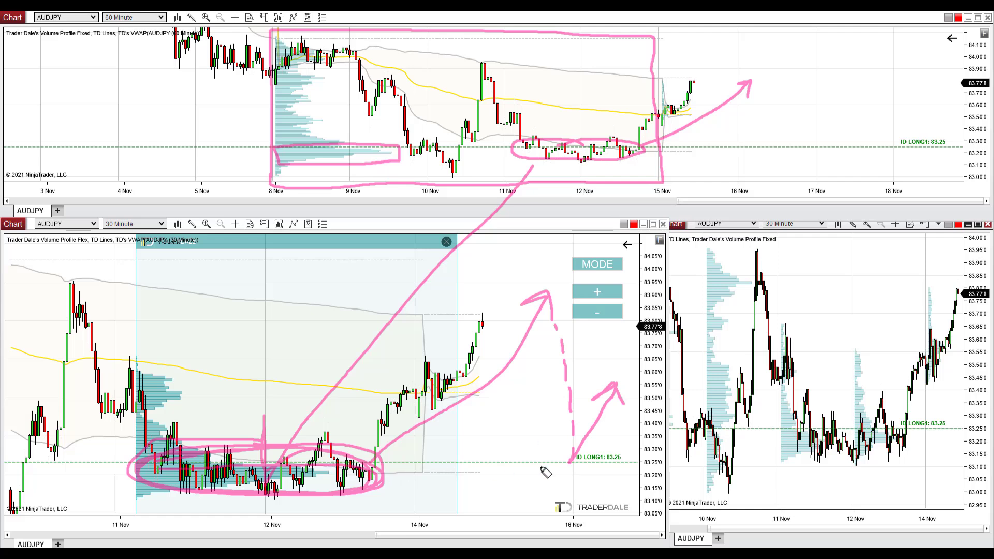
left_click_drag(481, 463, 682, 458)
mouse_move(573, 462)
left_mouse_down()
mouse_move(538, 472)
mouse_move(548, 485)
left_mouse_up()
mouse_move(603, 451)
left_mouse_down()
mouse_move(633, 458)
mouse_move(618, 450)
left_mouse_up()
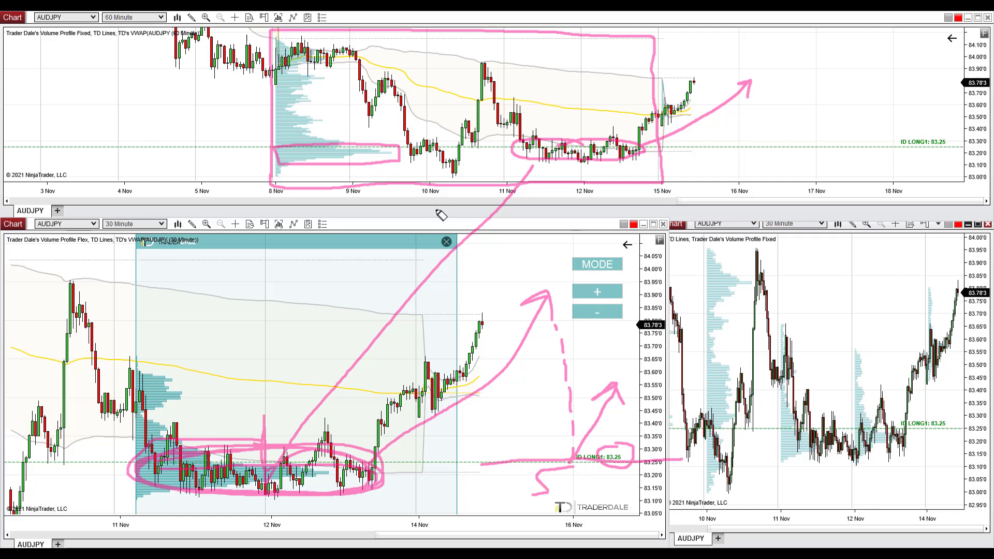
- Circle the 60-minute volume peak, draw an 83.25 line with an S, then clear all drawings
mouse_move(328, 146)
left_mouse_down()
mouse_move(282, 156)
mouse_move(372, 161)
mouse_move(392, 151)
mouse_move(383, 159)
left_mouse_up()
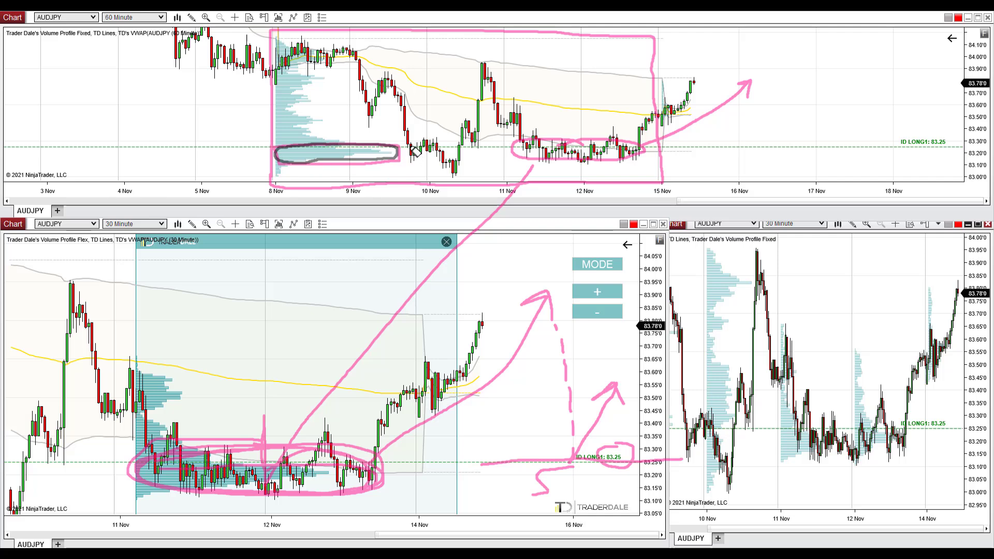
mouse_move(400, 148)
left_mouse_down()
mouse_move(872, 150)
mouse_move(909, 131)
mouse_move(895, 148)
mouse_move(965, 148)
mouse_move(924, 134)
left_mouse_up()
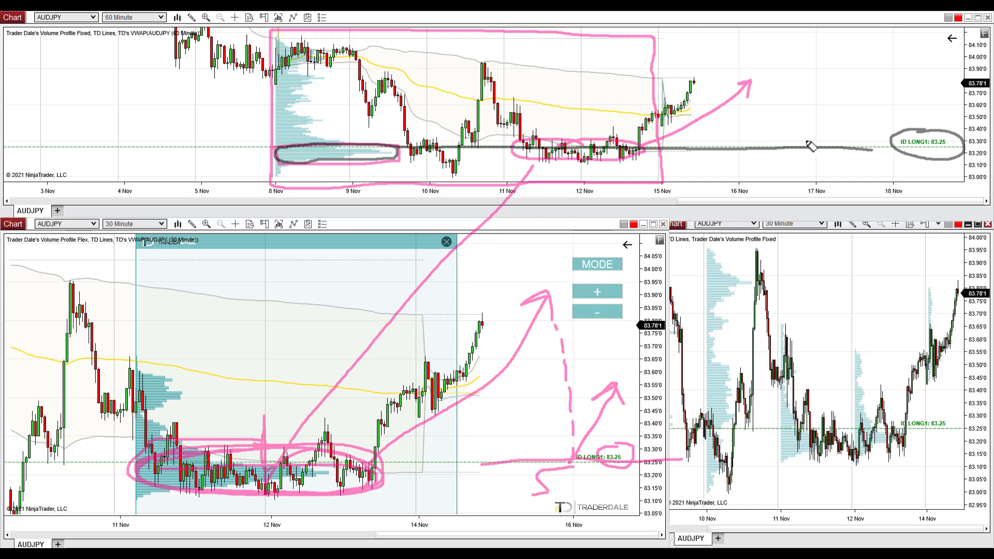
left_click_drag(728, 156, 715, 177)
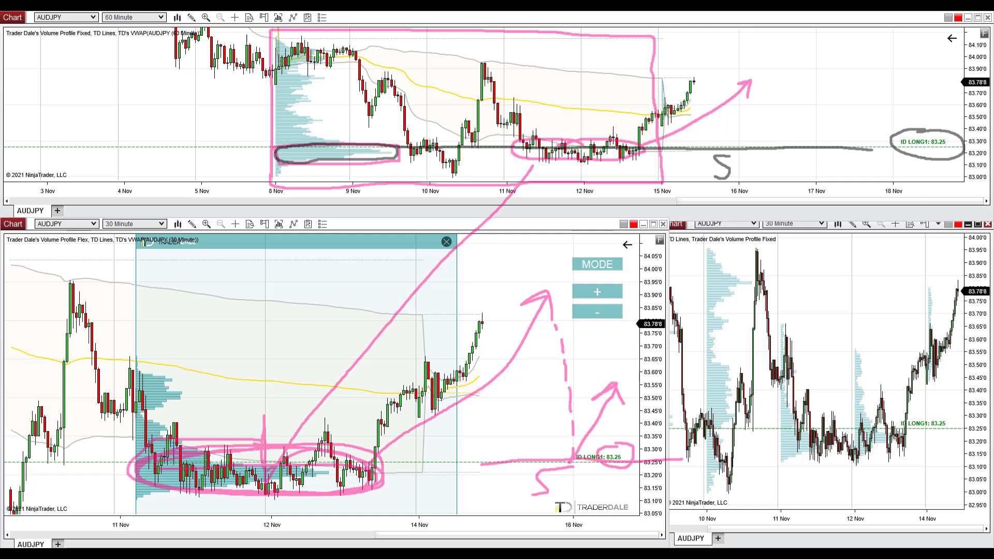
key("Escape")
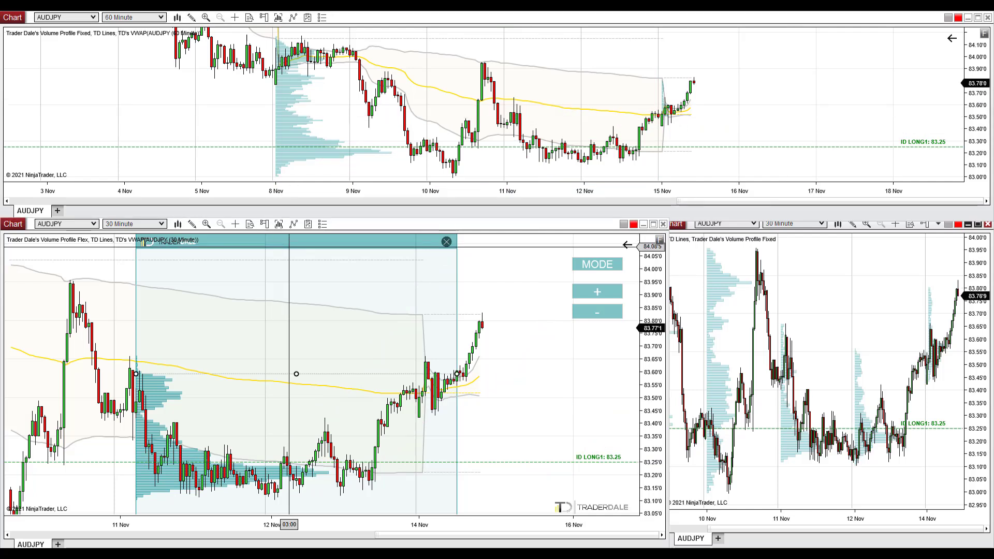
- Remove the Volume Profile Flex range from the AUDJPY 30-minute chart
left_click(289, 246)
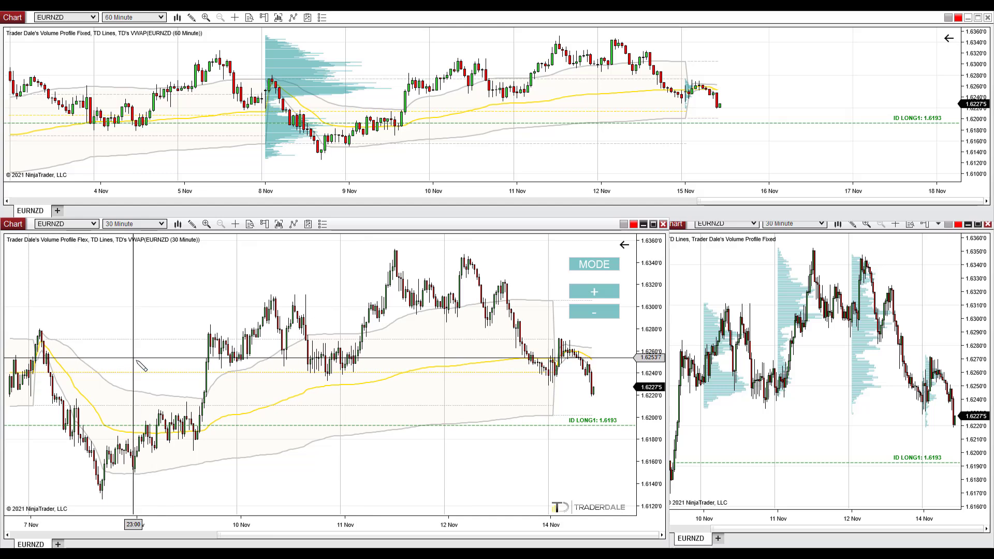
- Add a volume profile over 9 Nov, circle the cluster with an arrow to the high, and underline ID LONG1
left_click_drag(133, 358, 237, 406)
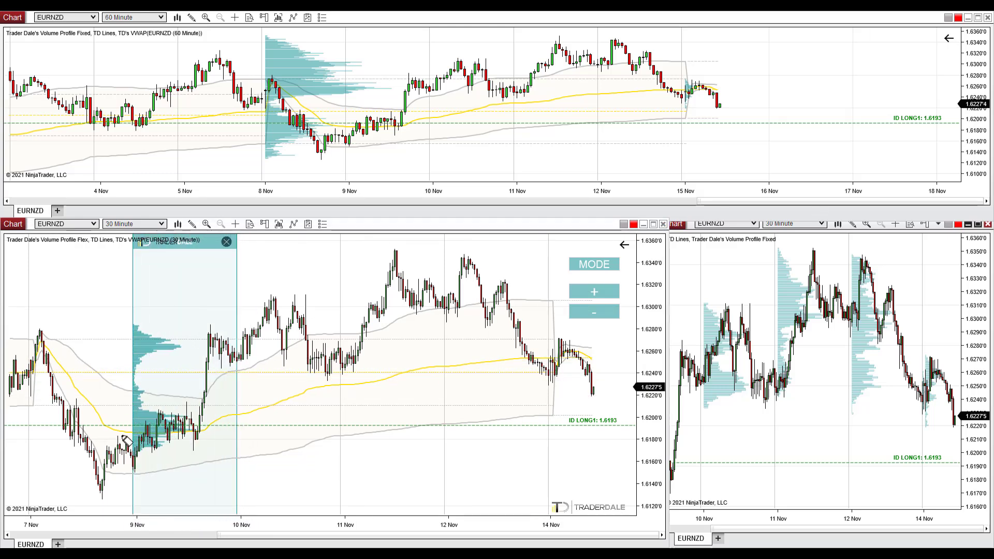
mouse_move(165, 414)
left_mouse_down()
mouse_move(135, 432)
mouse_move(141, 451)
mouse_move(219, 453)
mouse_move(209, 419)
mouse_move(157, 410)
mouse_move(203, 420)
mouse_move(217, 388)
mouse_move(287, 319)
mouse_move(376, 257)
mouse_move(349, 259)
mouse_move(381, 256)
mouse_move(377, 289)
left_mouse_up()
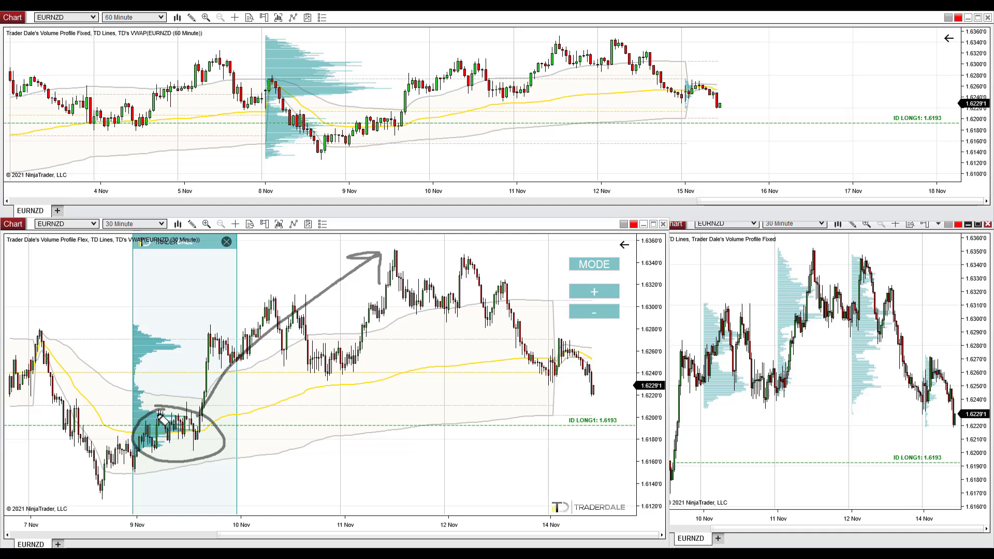
mouse_move(124, 418)
left_mouse_down()
mouse_move(206, 416)
mouse_move(209, 441)
mouse_move(133, 447)
mouse_move(127, 412)
left_mouse_up()
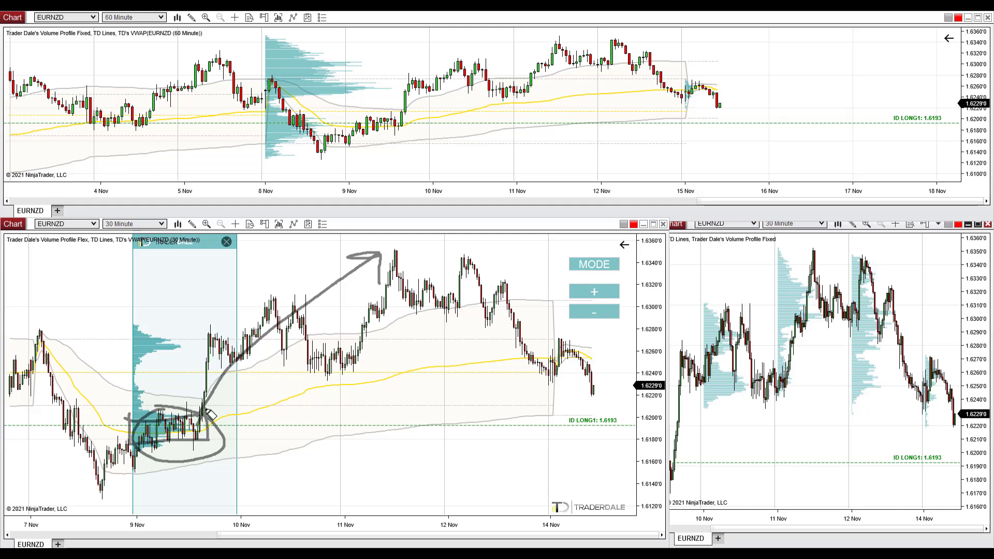
mouse_move(215, 398)
left_mouse_down()
mouse_move(228, 370)
mouse_move(371, 257)
mouse_move(380, 283)
left_mouse_up()
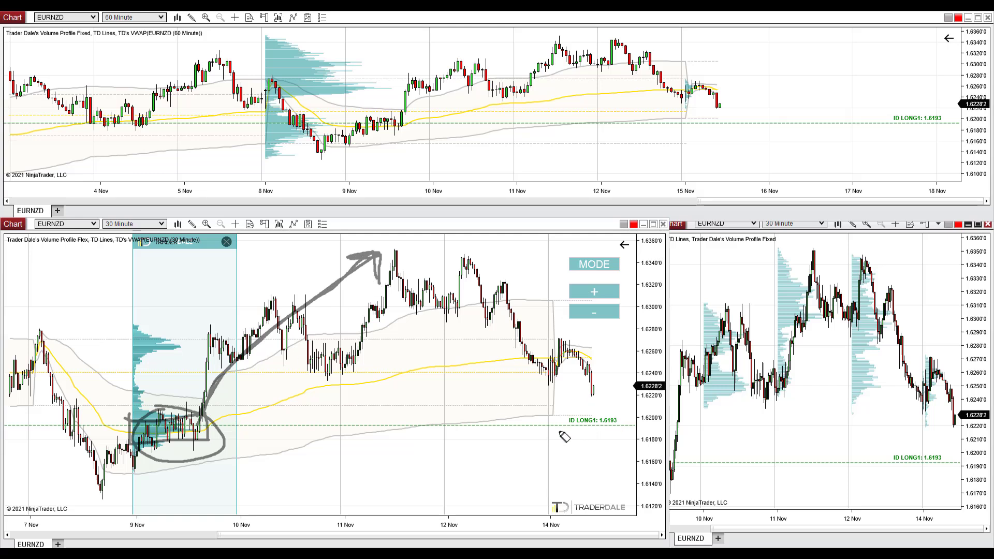
mouse_move(524, 427)
left_mouse_down()
mouse_move(636, 427)
mouse_move(608, 413)
mouse_move(595, 416)
mouse_move(599, 427)
mouse_move(629, 429)
mouse_move(615, 411)
left_mouse_up()
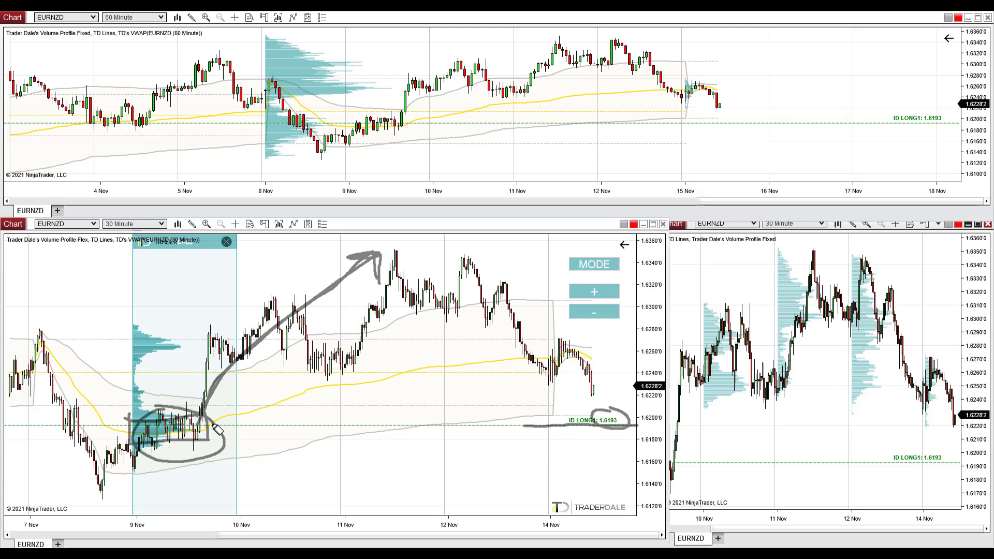
- Draw a line from the cluster along 1.6193, circle ID LONG1 with an upward arrow, and write an S
left_click_drag(210, 424, 521, 426)
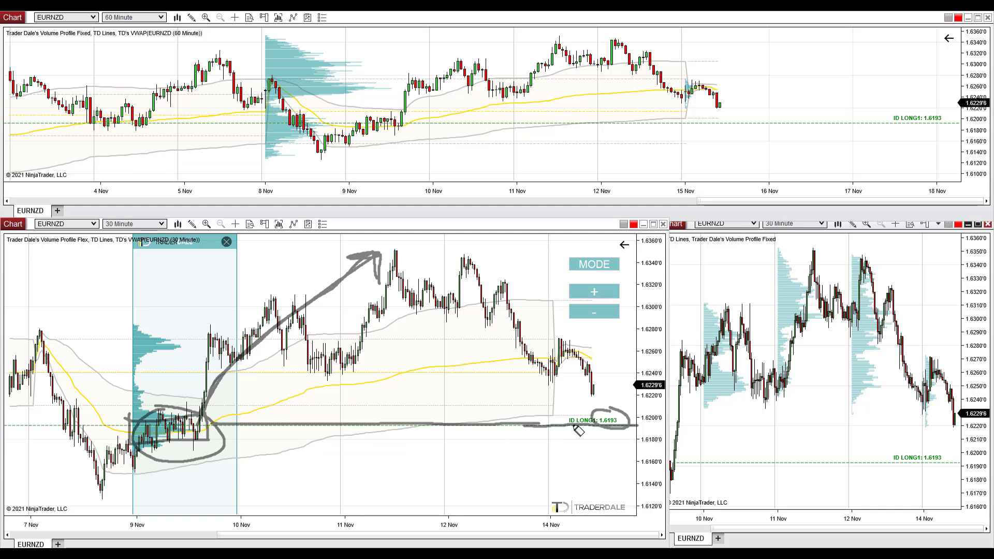
mouse_move(614, 417)
left_mouse_down()
mouse_move(626, 341)
mouse_move(611, 353)
mouse_move(636, 364)
left_mouse_up()
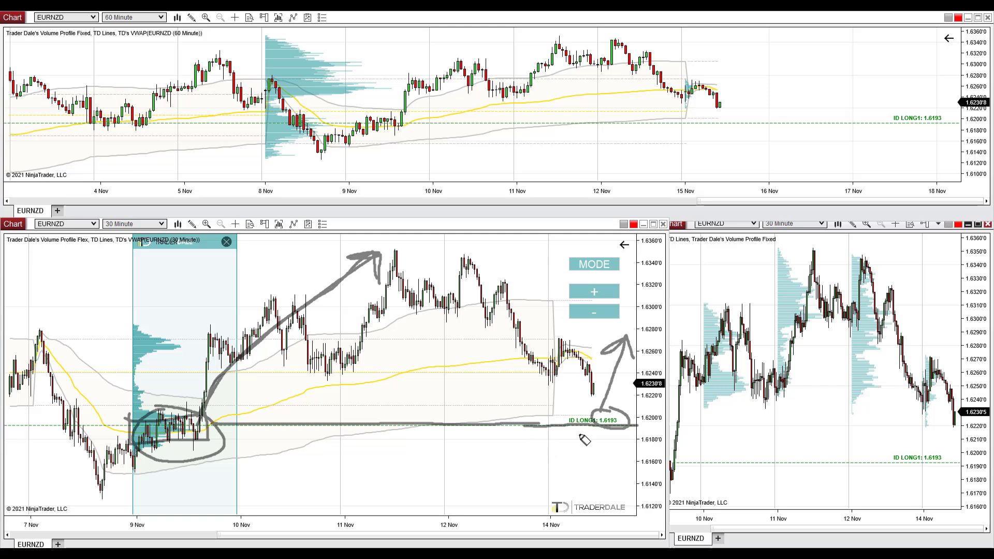
left_click_drag(580, 436, 556, 449)
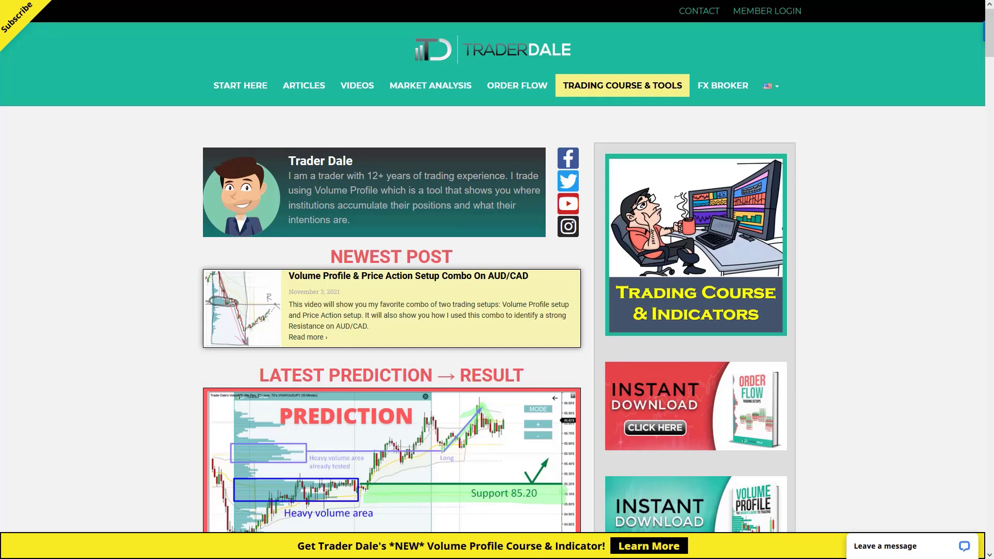
- Circle and open the TRADING COURSE & TOOLS page, then scroll down to the Elite Pack
mouse_move(620, 73)
left_mouse_down()
mouse_move(663, 102)
mouse_move(663, 76)
mouse_move(676, 98)
left_mouse_up()
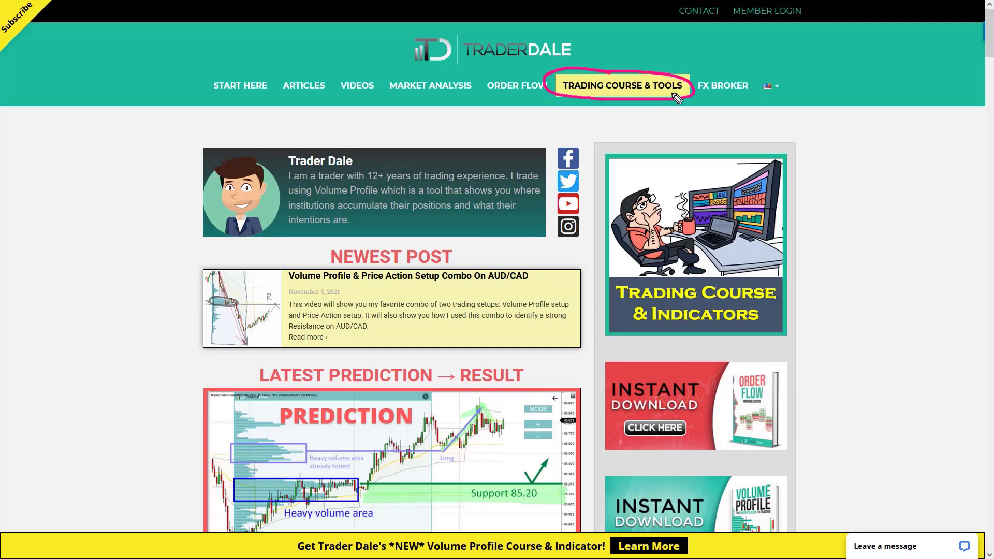
left_click(626, 85)
scroll(744, 190, "down", 7)
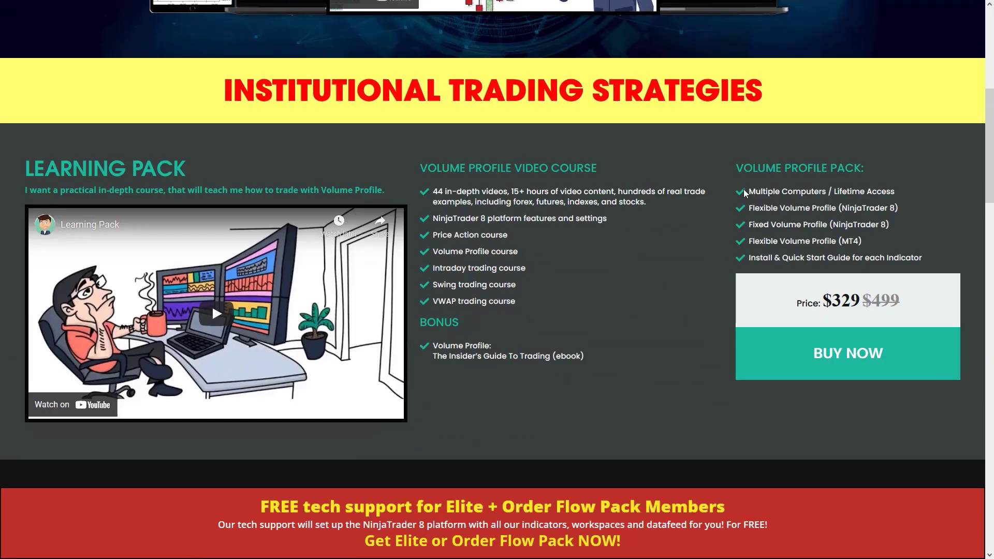
scroll(743, 188, "down", 10)
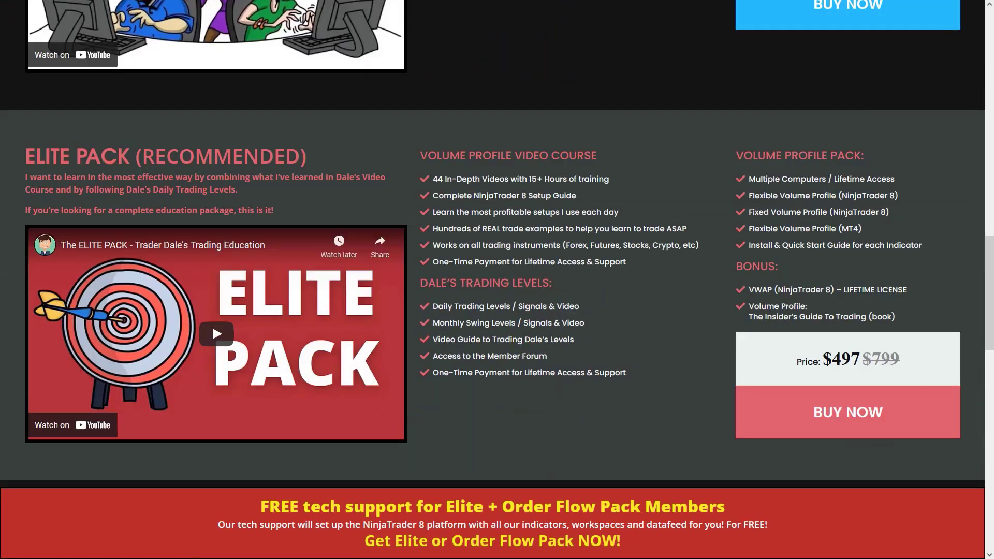
- Underline the Elite Pack, Volume Profile Video Course, Dale's Trading Levels, Volume Profile Pack and Bonus headings; circle the video
left_click_drag(23, 173, 314, 169)
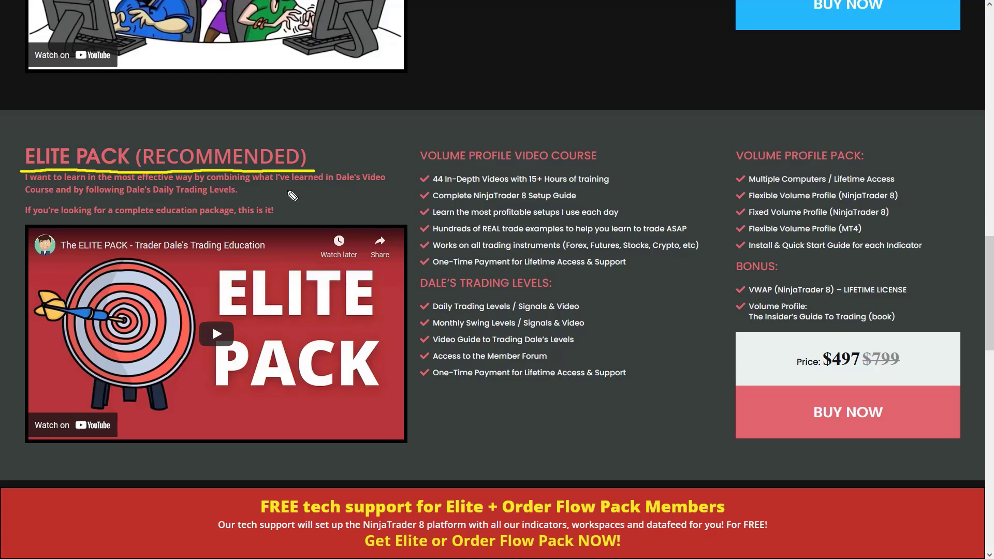
mouse_move(16, 226)
left_mouse_down()
mouse_move(361, 239)
mouse_move(422, 309)
mouse_move(410, 476)
mouse_move(34, 465)
mouse_move(8, 358)
mouse_move(16, 229)
left_mouse_up()
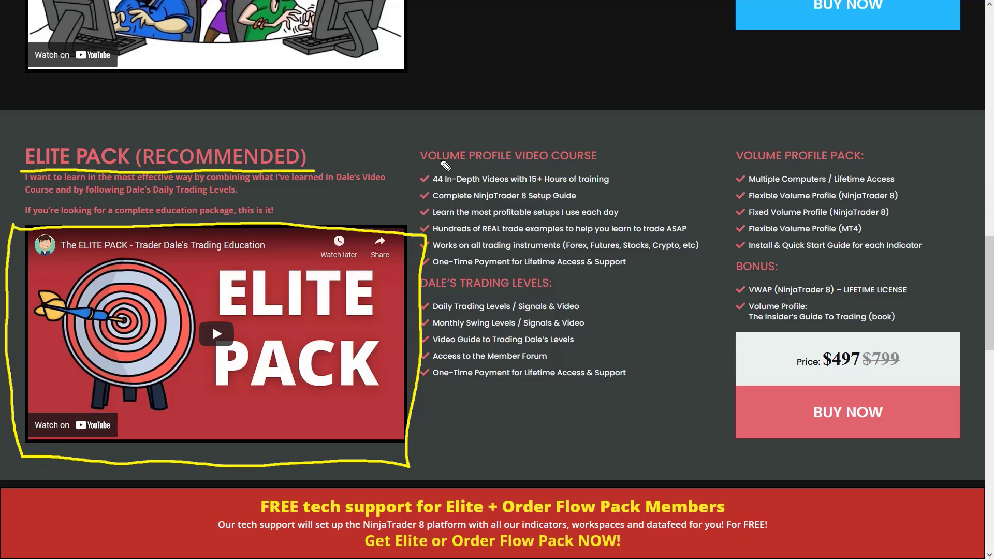
left_click_drag(465, 164, 623, 173)
left_click_drag(431, 296, 561, 295)
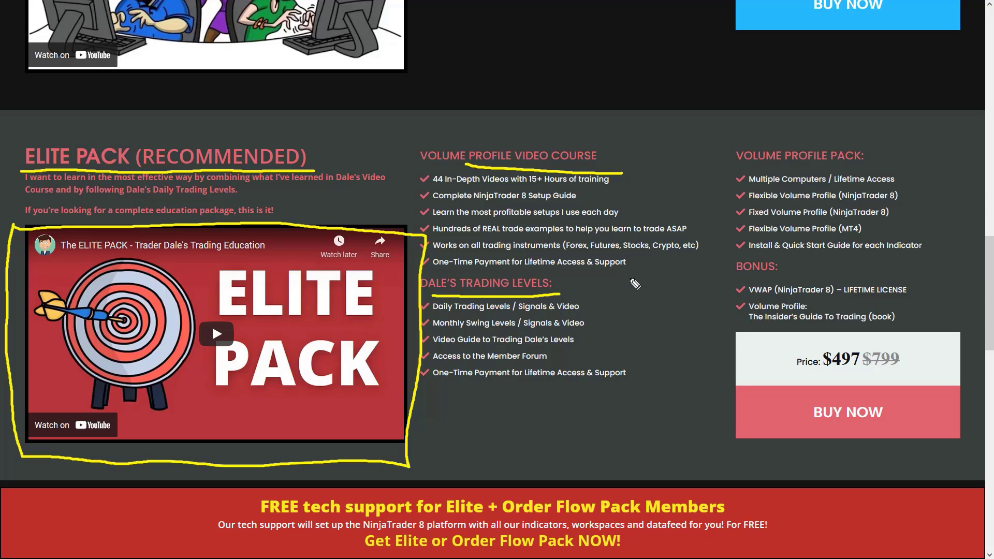
left_click_drag(733, 169, 909, 168)
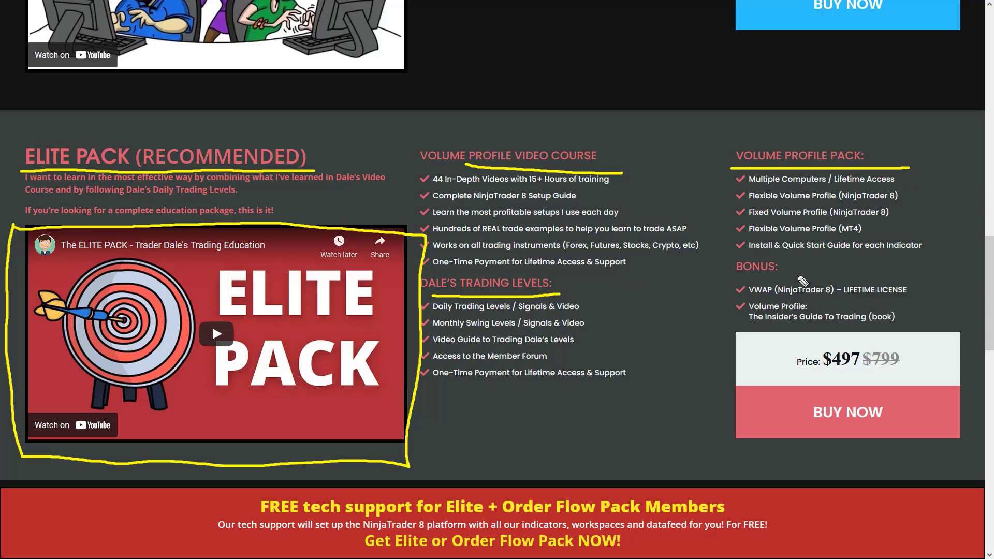
left_click_drag(731, 273, 818, 273)
- Arrow and underline the free tech support banner and NinjaTrader 8 mention, circle FREE!, and loop the Elite Pack heading
left_click_drag(489, 402, 489, 482)
left_click_drag(469, 457, 529, 457)
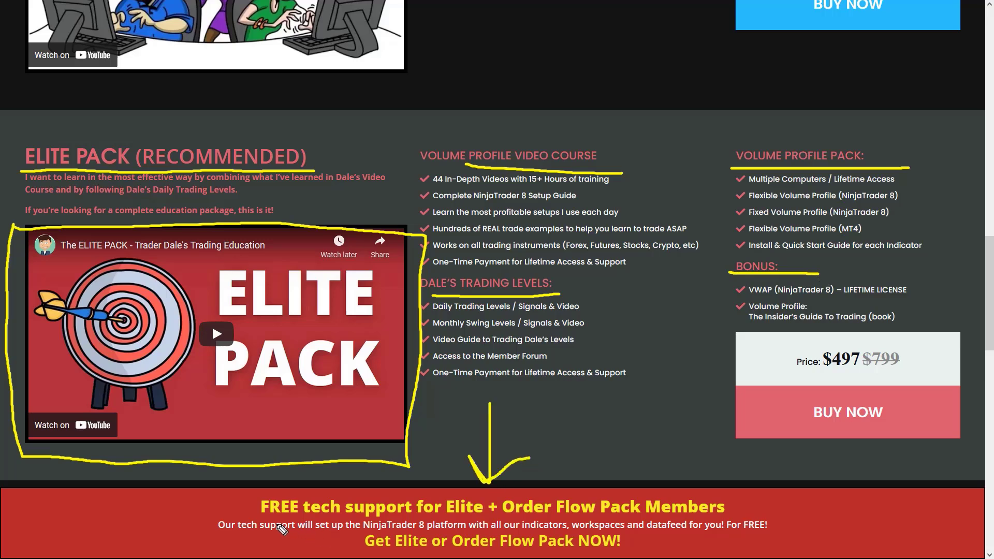
left_click_drag(249, 516, 746, 513)
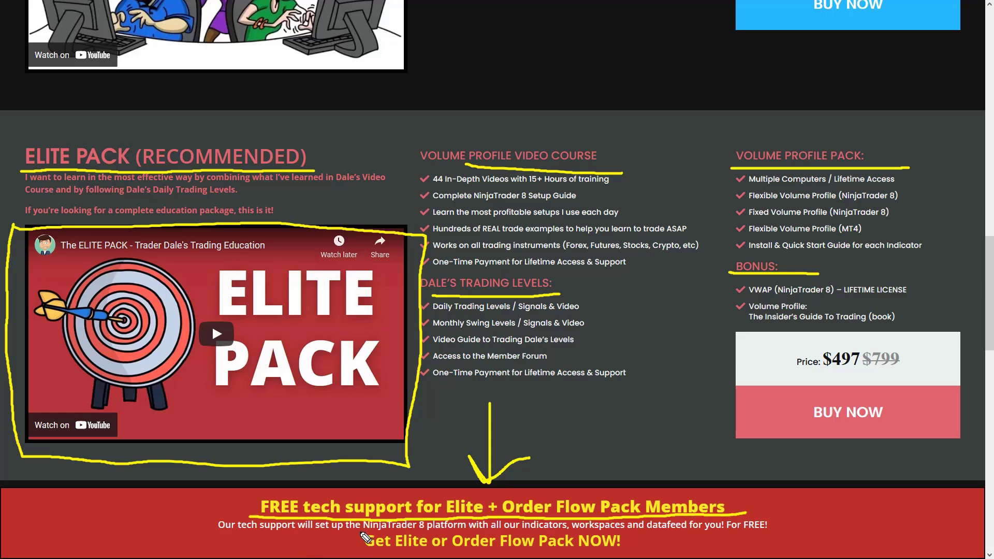
left_click_drag(347, 533, 689, 532)
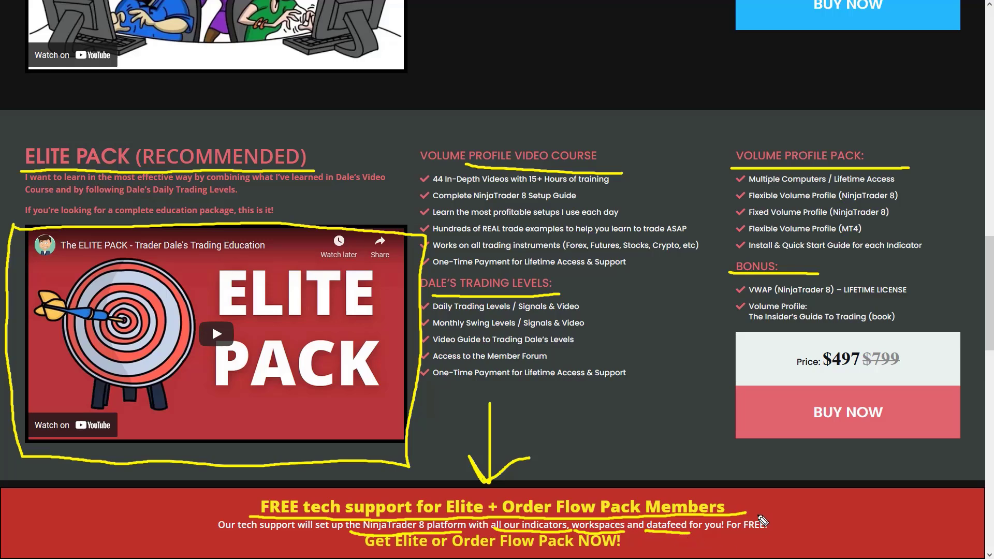
mouse_move(762, 520)
left_mouse_down()
mouse_move(743, 514)
mouse_move(760, 534)
mouse_move(778, 518)
mouse_move(757, 523)
left_mouse_up()
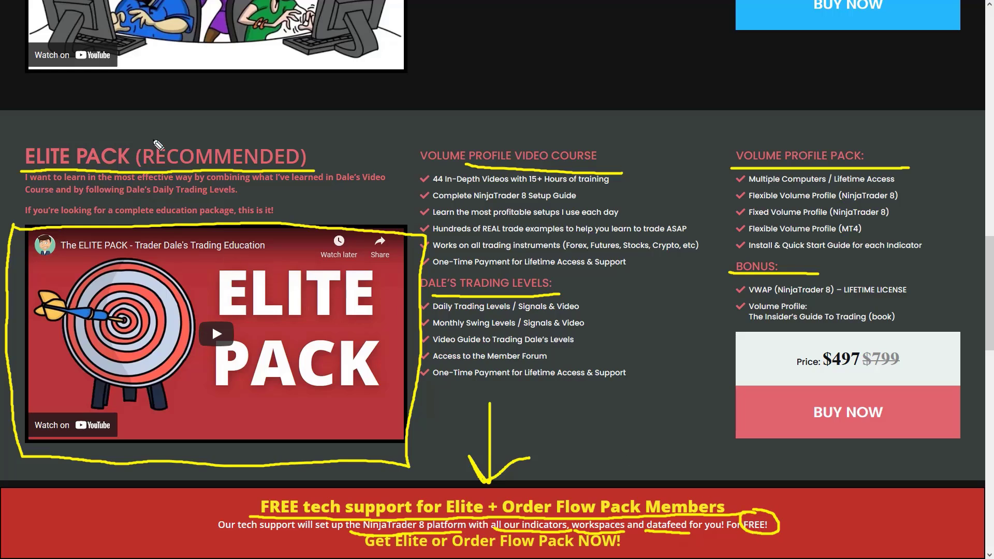
left_click_drag(156, 133, 24, 171)
left_click_drag(124, 201, 78, 122)
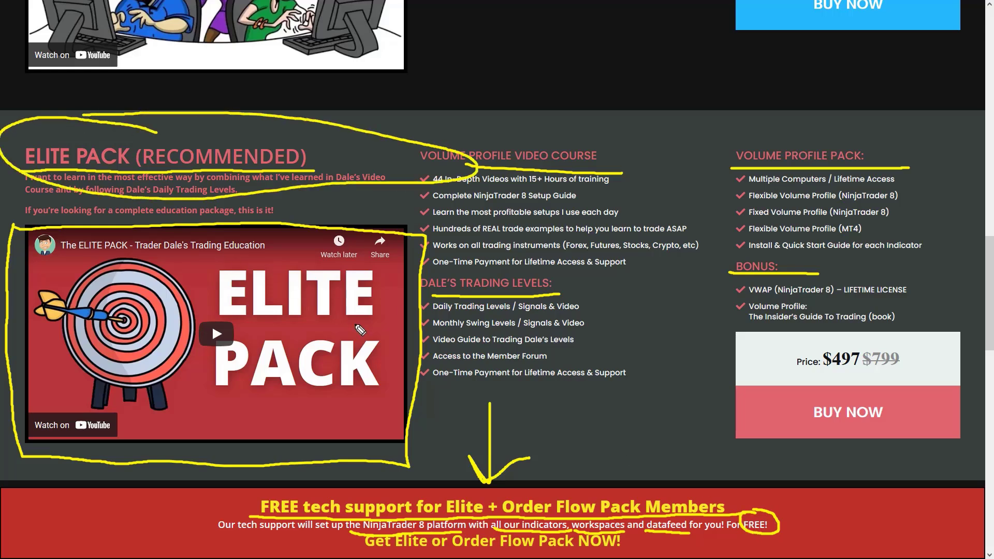